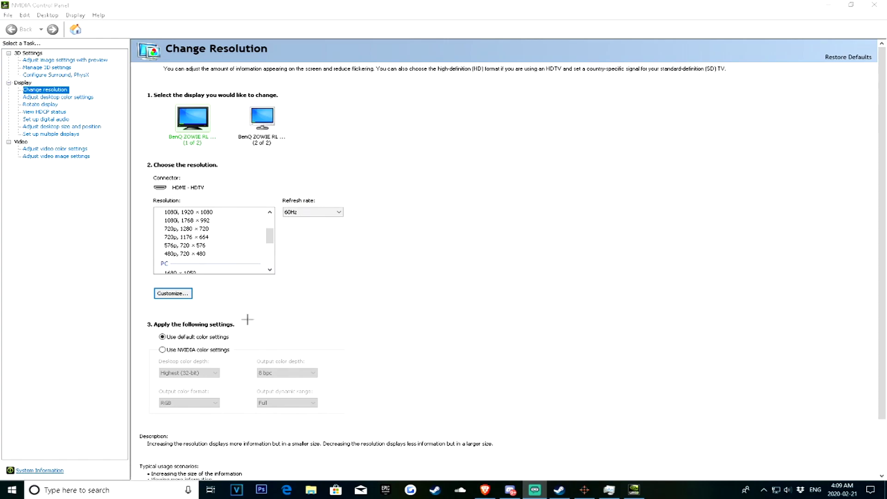
# Step: Create a custom display resolution of 1279 × 1080 at 60 Hz, progressive, 32 bpp, test it and apply it
pyautogui.click(178, 294)
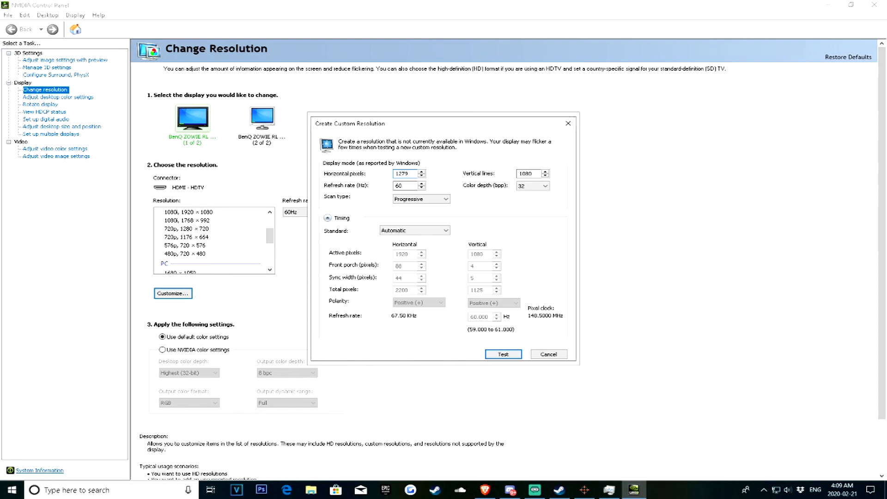
pyautogui.click(513, 354)
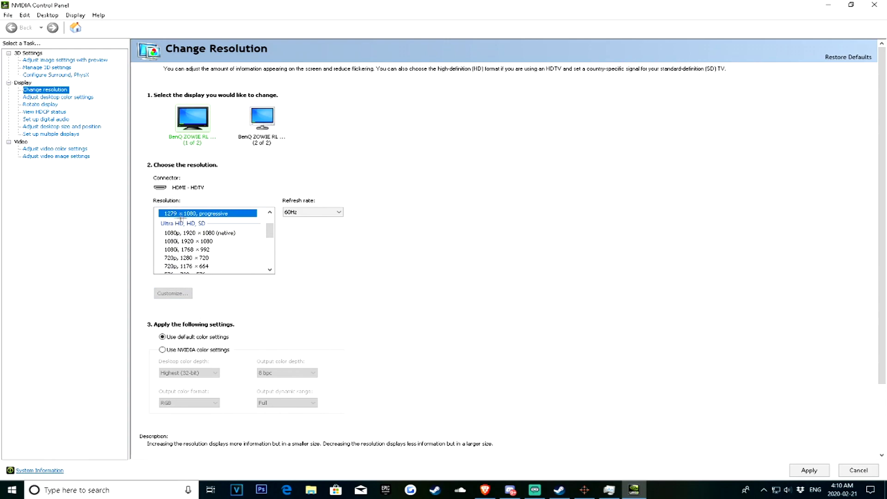
pyautogui.click(806, 470)
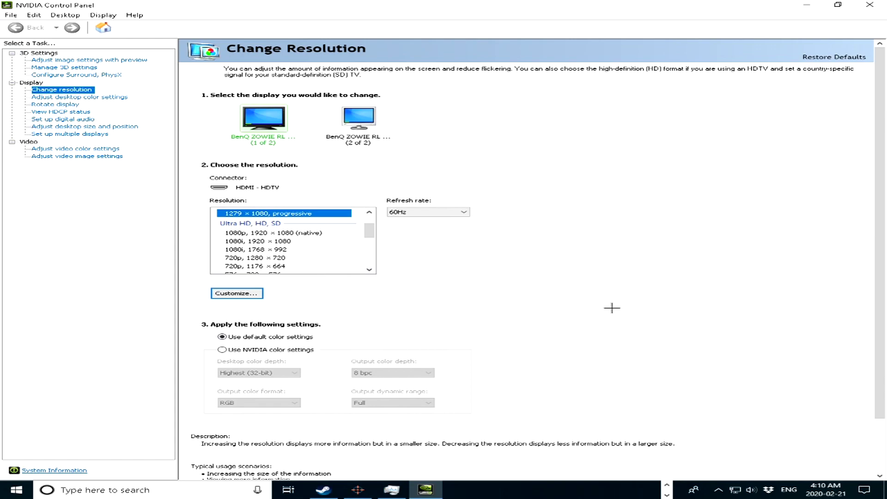
# Step: Open the %appdata% folder through the Windows Run dialog
pyautogui.press('super+r')
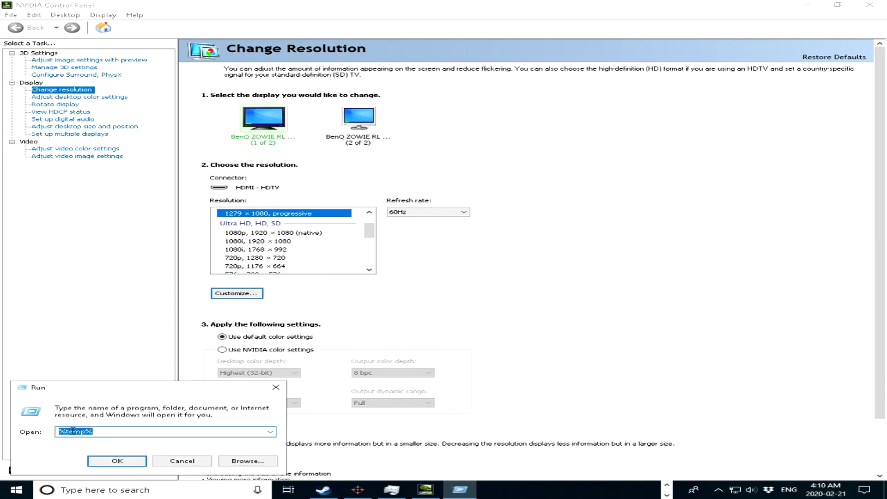
pyautogui.press('BackSpace')
pyautogui.write('%a')
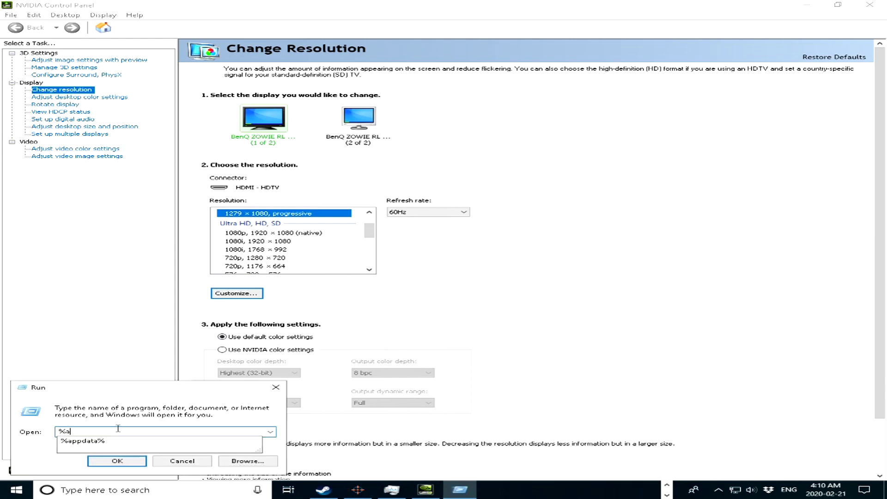
pyautogui.write('pp')
pyautogui.press('Down')
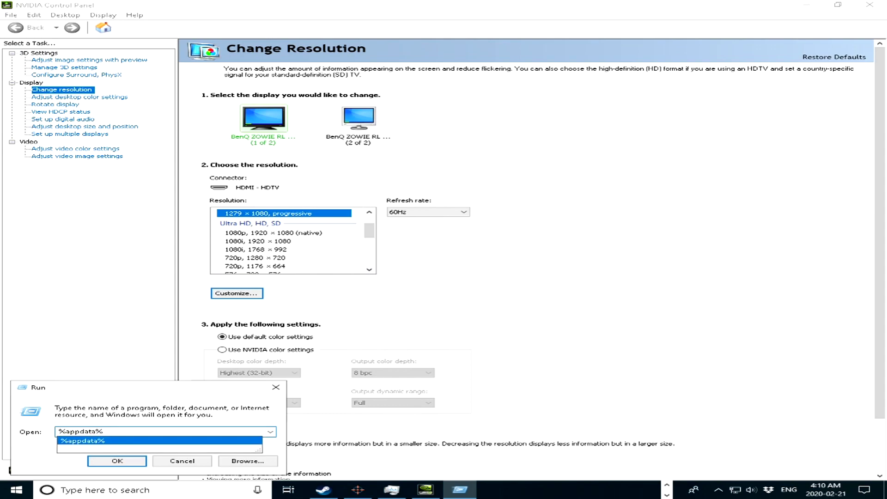
pyautogui.click(108, 440)
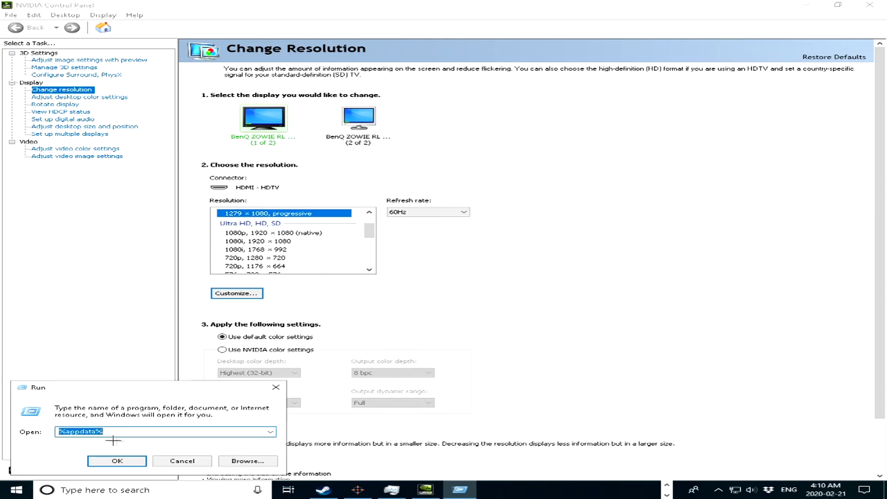
pyautogui.click(121, 460)
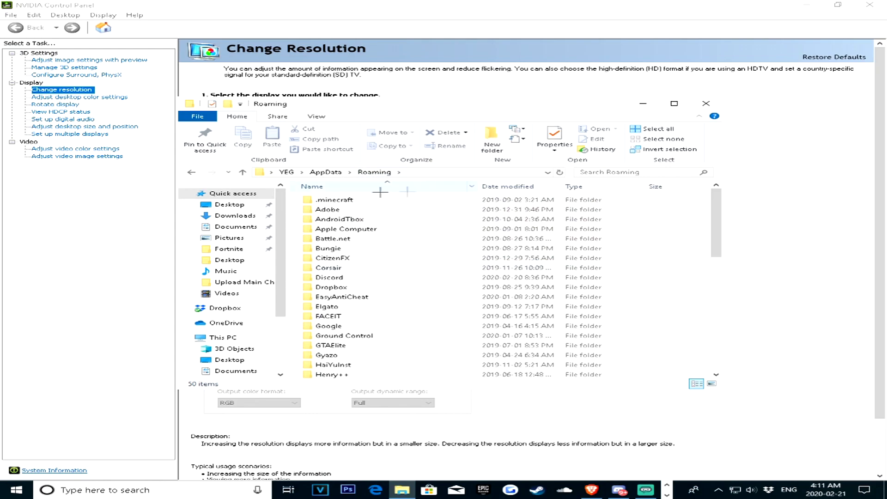
# Step: Go up to AppData and open the folder Local > FortniteGame > Saved > Config > WindowsClient
pyautogui.click(323, 172)
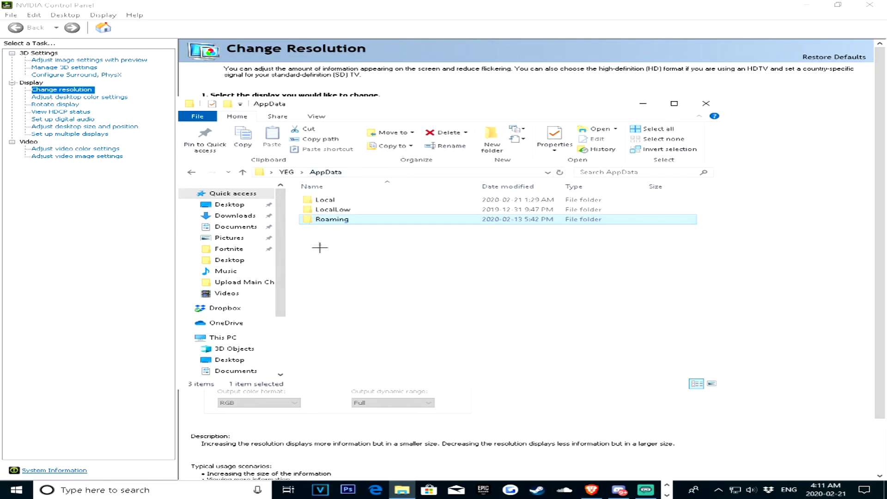
pyautogui.doubleClick(325, 200)
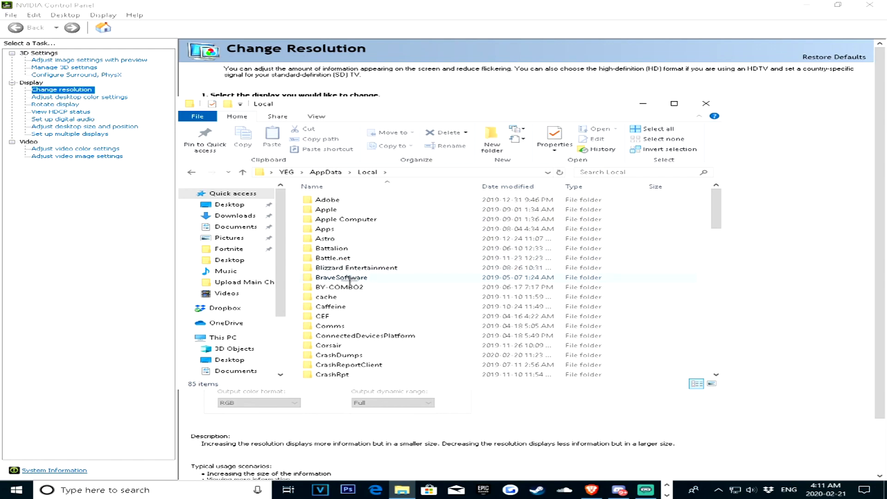
pyautogui.scroll(-2, 359, 301)
pyautogui.scroll(-5, 359, 301)
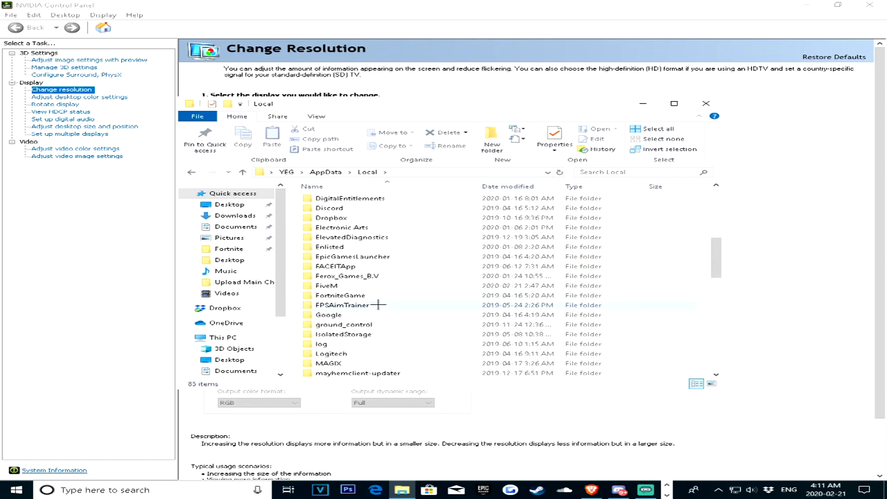
pyautogui.doubleClick(345, 296)
pyautogui.doubleClick(337, 201)
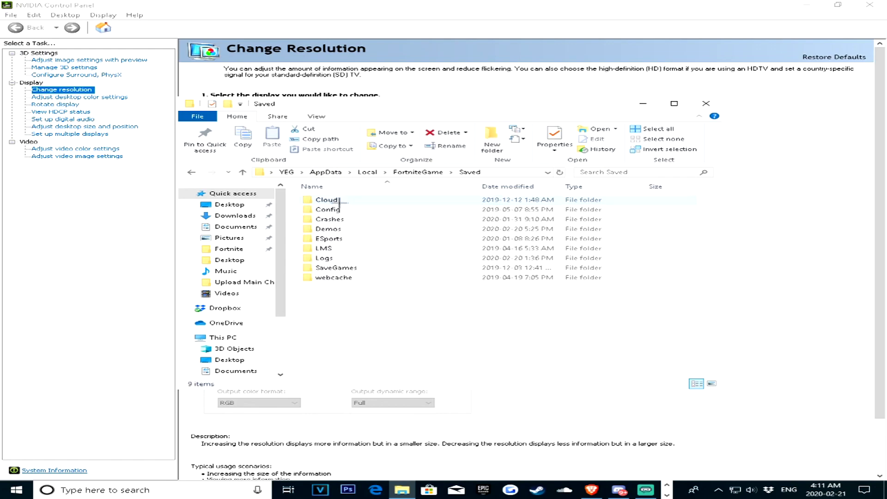
pyautogui.doubleClick(341, 210)
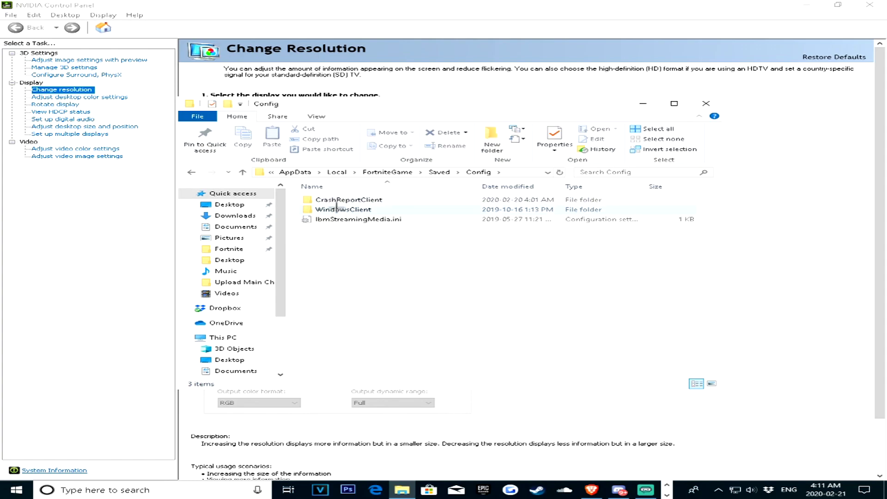
pyautogui.doubleClick(337, 209)
# Step: Remove the Read-only attribute from GameUserSettings.ini in its file properties and apply the change
pyautogui.click(344, 210)
pyautogui.rightClick(345, 210)
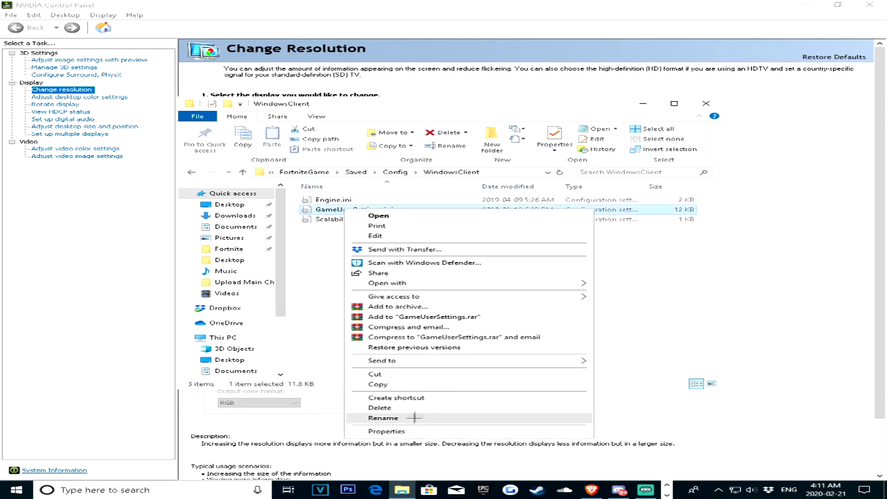
pyautogui.click(406, 431)
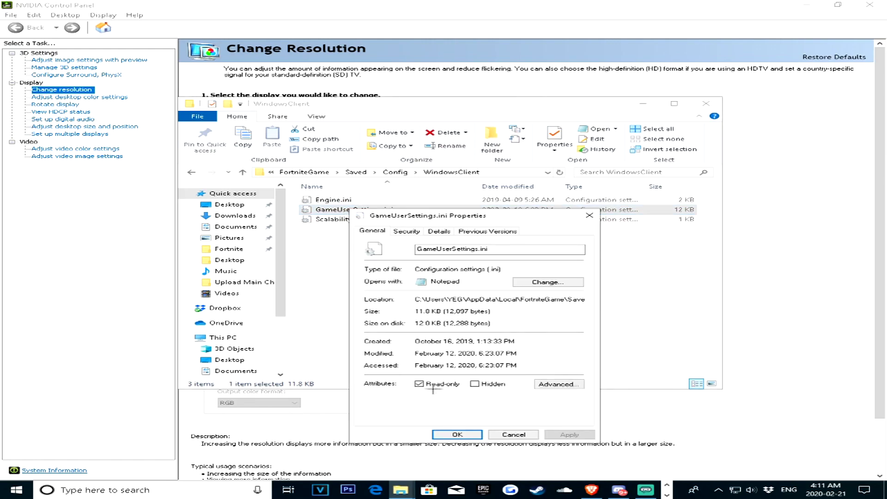
pyautogui.click(432, 387)
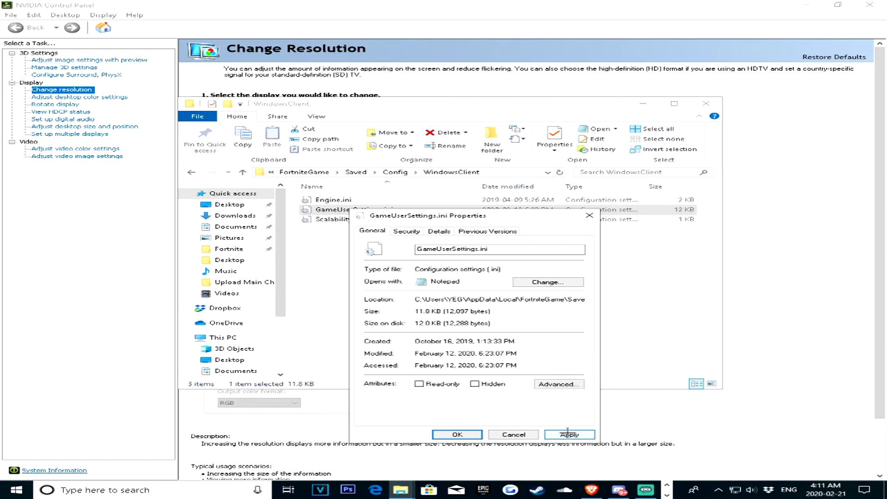
pyautogui.click(568, 434)
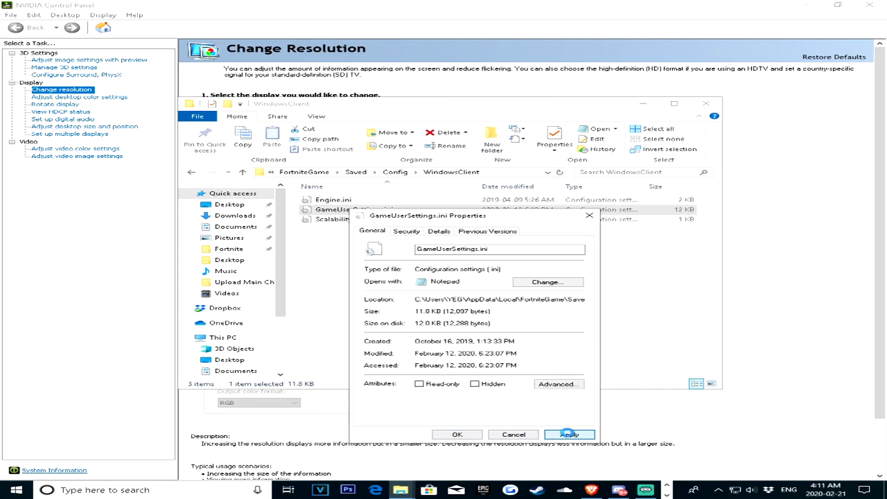
pyautogui.click(458, 435)
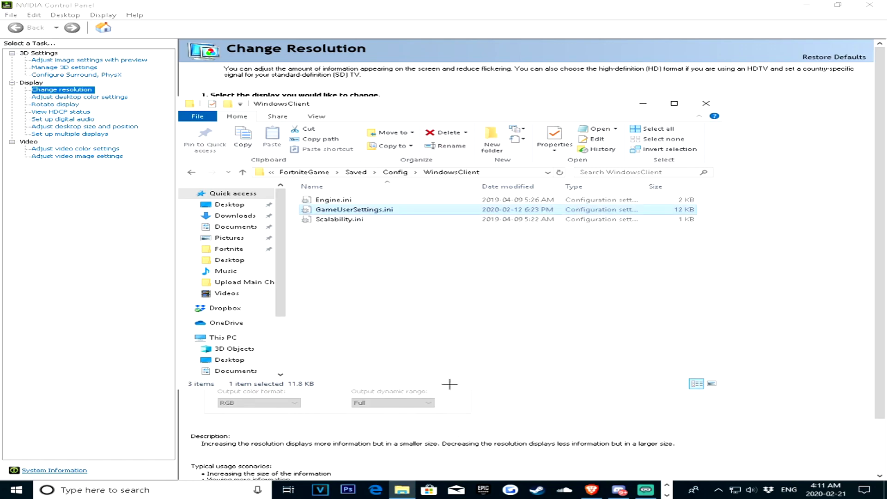
# Step: Open GameUserSettings.ini for editing in Notepad and maximize its window
pyautogui.rightClick(383, 210)
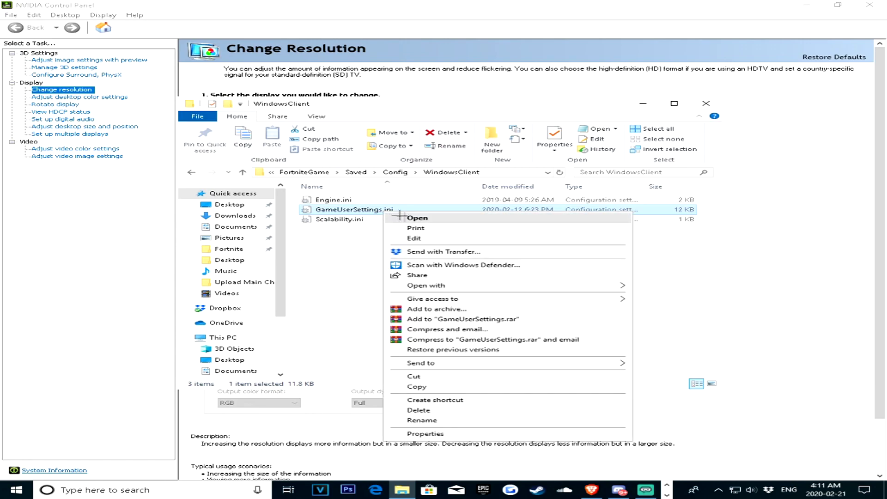
pyautogui.click(418, 239)
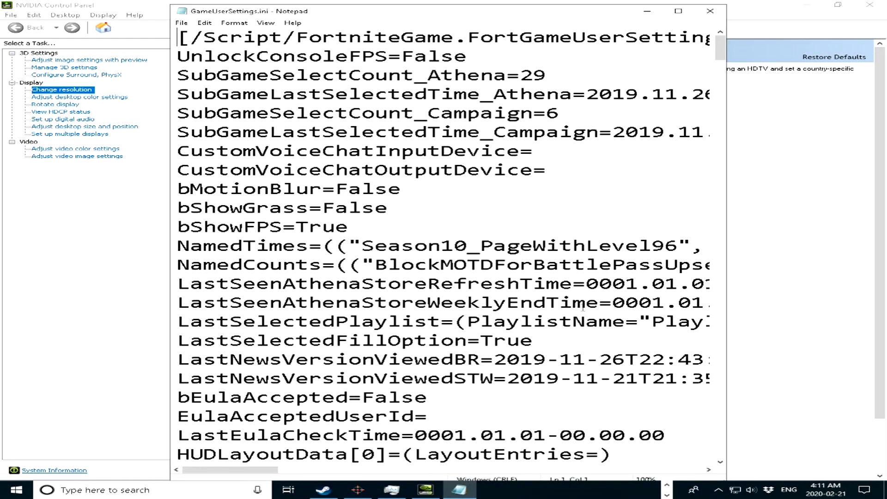
pyautogui.click(678, 11)
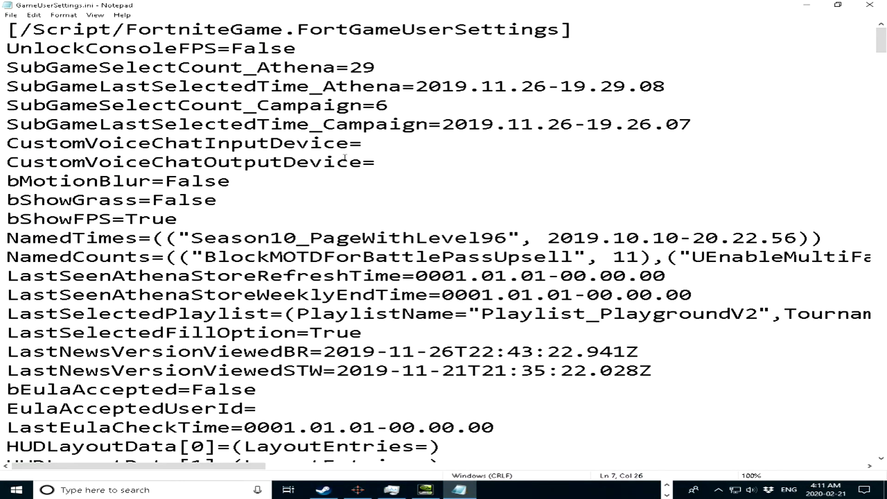
# Step: Search the settings file for 1279, switching the search direction to Up
pyautogui.hotkey('ctrl', 'f')
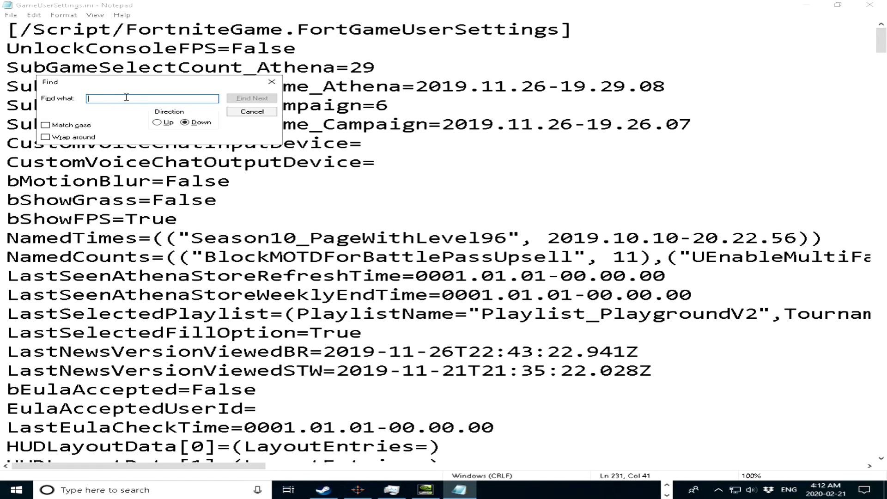
pyautogui.write('1279')
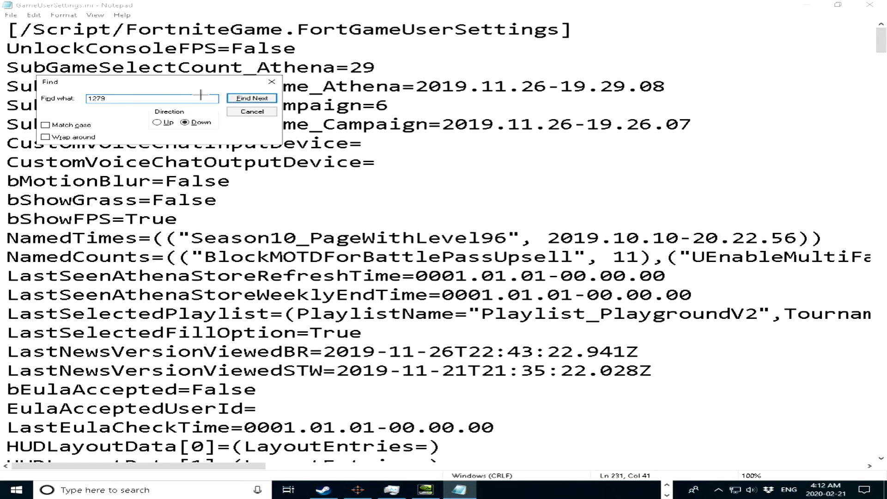
pyautogui.click(252, 97)
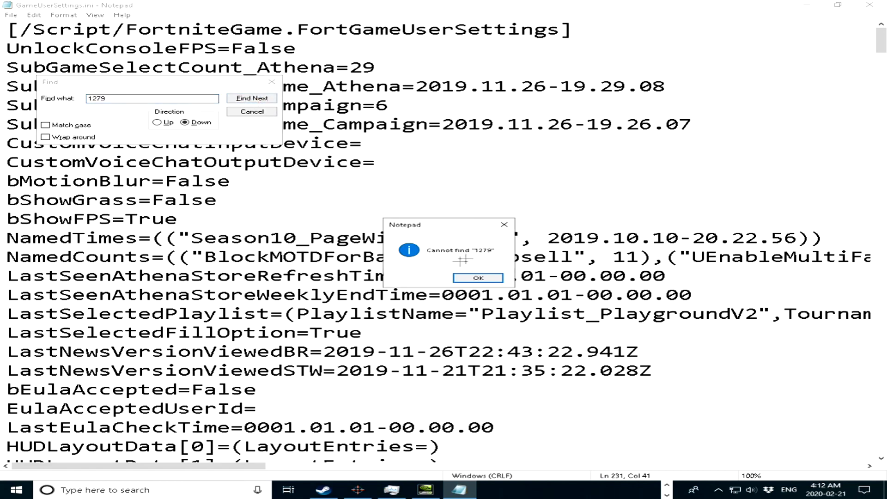
pyautogui.click(476, 277)
pyautogui.click(157, 122)
pyautogui.click(270, 98)
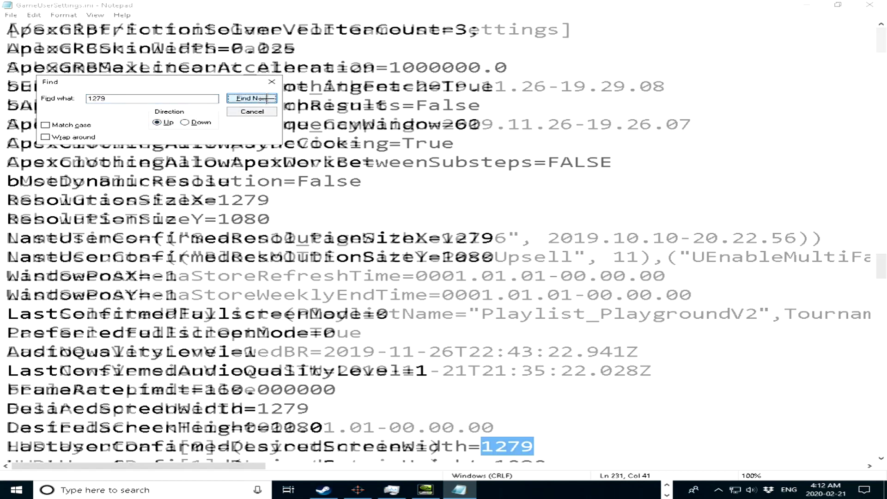
# Step: Try 1440 as the ResolutionSizeX value, and restore it to 1279
pyautogui.scroll(-2, 340, 240)
pyautogui.scroll(1, 340, 240)
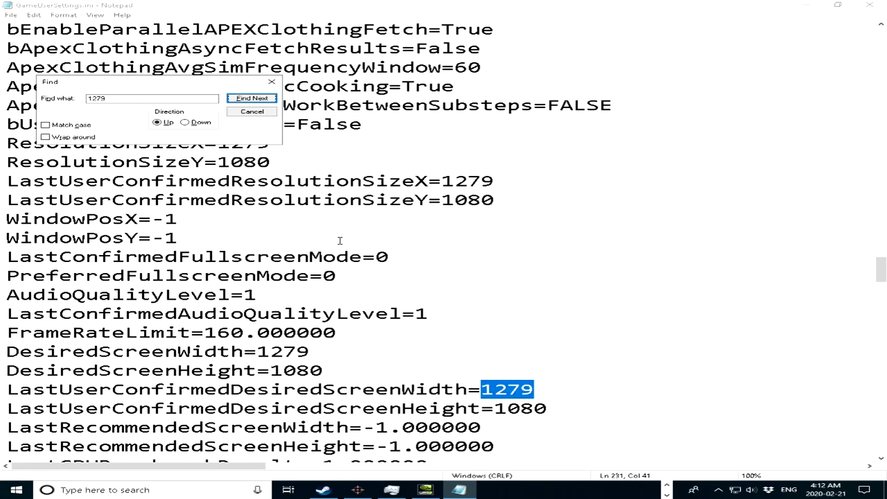
pyautogui.scroll(1, 340, 240)
pyautogui.scroll(1, 254, 228)
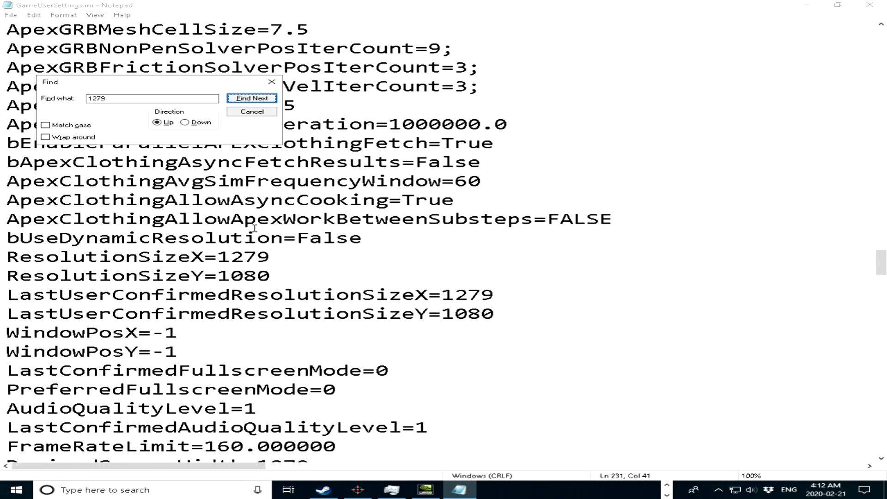
pyautogui.moveTo(11, 257); pyautogui.dragTo(268, 268)
pyautogui.click(231, 256)
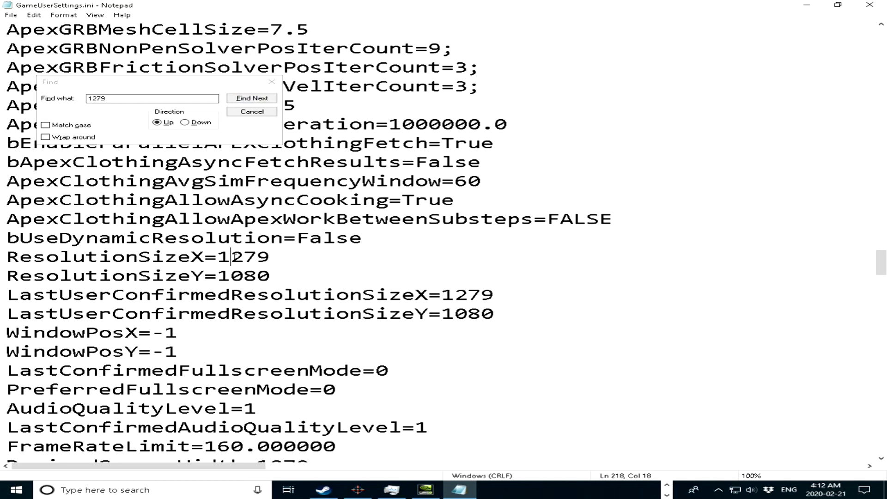
pyautogui.moveTo(7, 257); pyautogui.dragTo(270, 256)
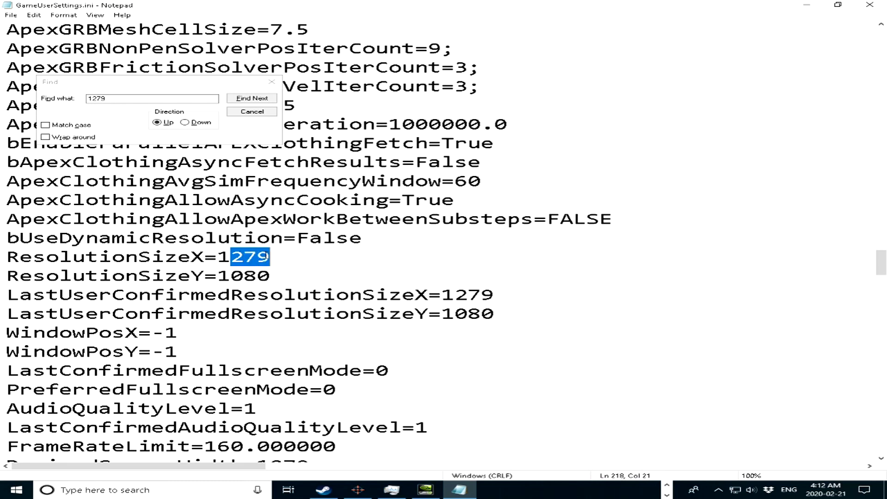
pyautogui.write('440')
pyautogui.press('BackSpace')
pyautogui.write('4')
pyautogui.press('BackSpace')
pyautogui.press('BackSpace')
pyautogui.press('BackSpace')
pyautogui.write('279')
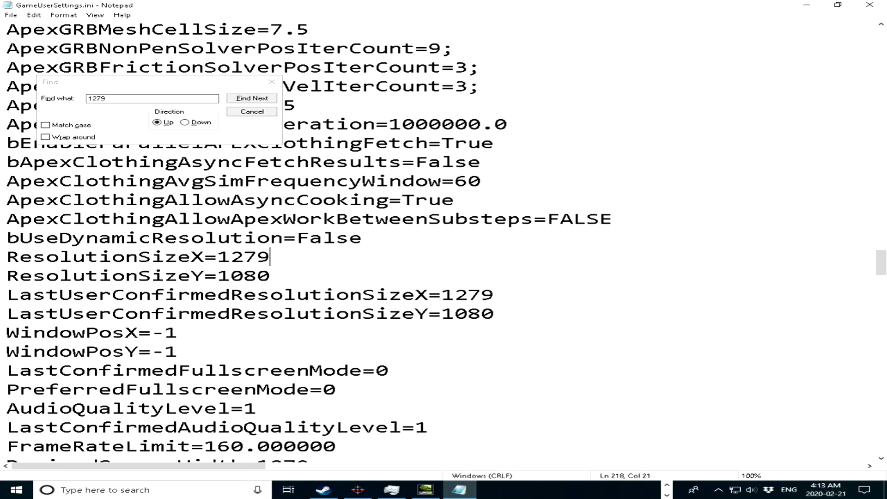
# Step: Check the width values of LastUserConfirmedResolutionSizeX, DesiredScreenWidth and LastUserConfirmedDesiredScreenWidth against the custom resolution
pyautogui.moveTo(98, 295); pyautogui.dragTo(502, 294)
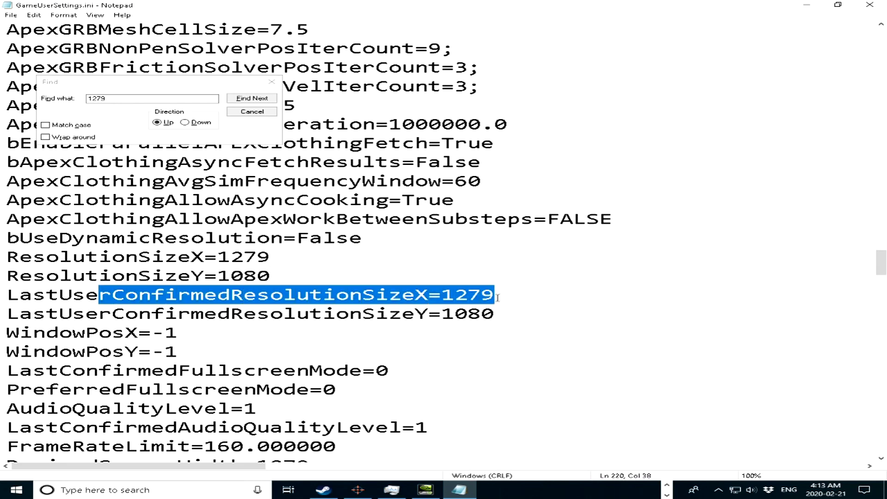
pyautogui.scroll(-1, 489, 305)
pyautogui.scroll(-2, 487, 305)
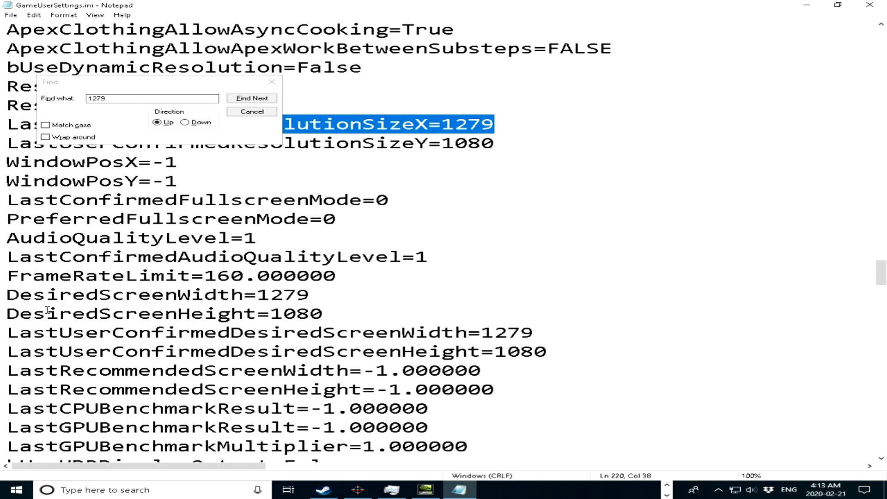
pyautogui.moveTo(32, 302); pyautogui.dragTo(309, 294)
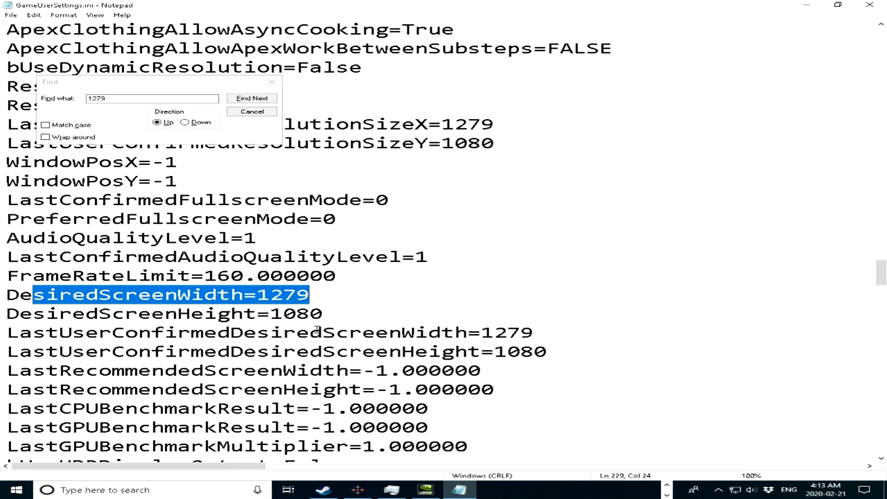
pyautogui.click(310, 333)
pyautogui.moveTo(24, 329); pyautogui.dragTo(531, 336)
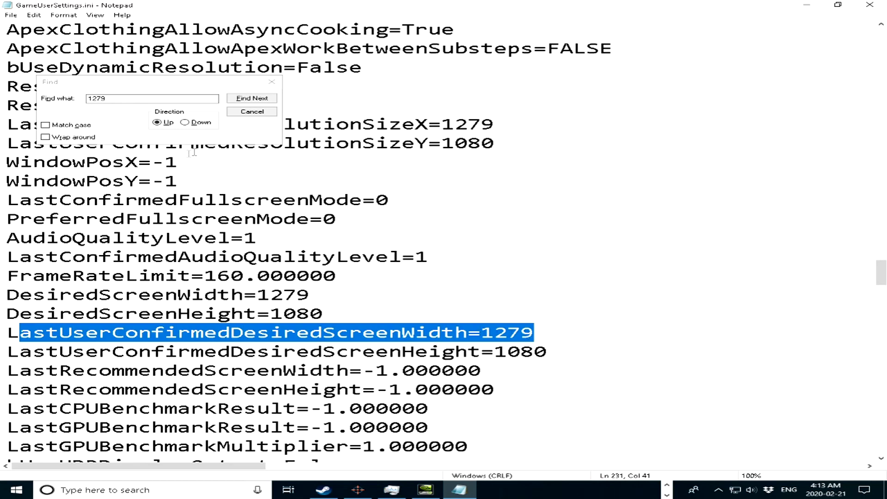
# Step: Dismiss the search, save GameUserSettings.ini with its 1279 × 1080 values, and close the file
pyautogui.click(266, 112)
pyautogui.click(8, 16)
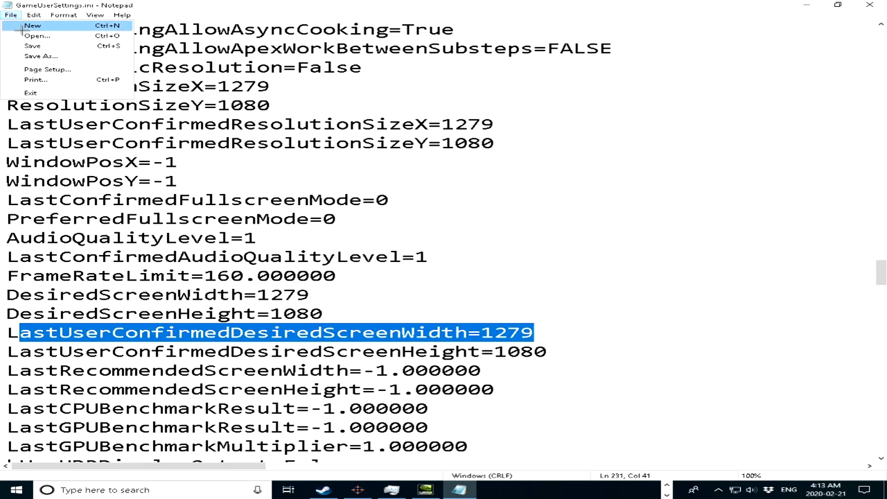
pyautogui.click(37, 45)
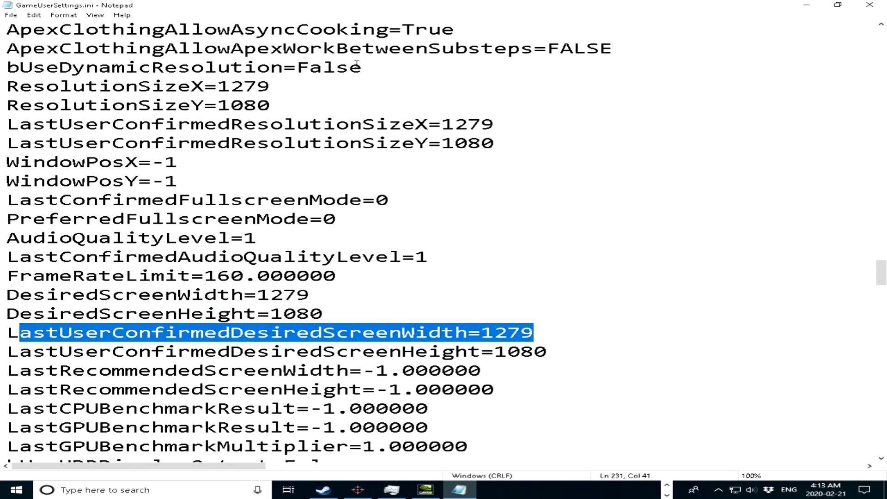
pyautogui.click(879, 7)
# Step: Make GameUserSettings.ini in the WindowsClient folder read-only through its file properties and apply the change
pyautogui.rightClick(333, 210)
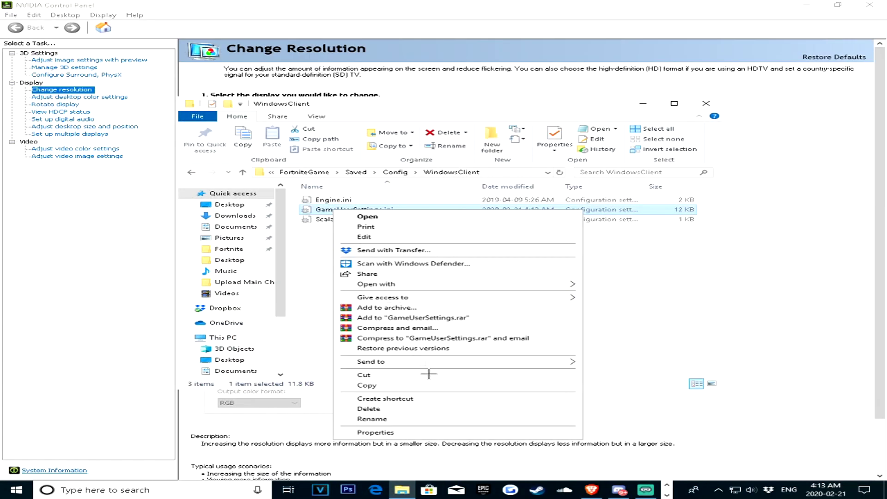
pyautogui.click(396, 430)
pyautogui.click(408, 384)
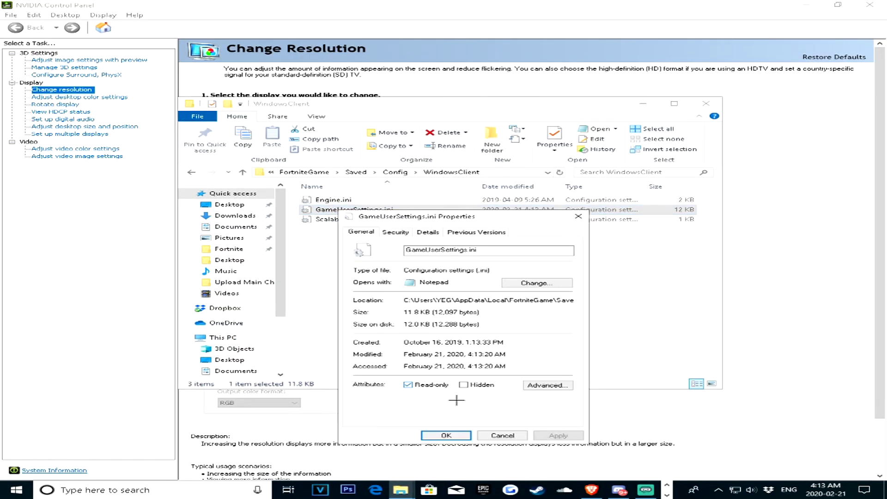
pyautogui.click(557, 435)
pyautogui.click(446, 434)
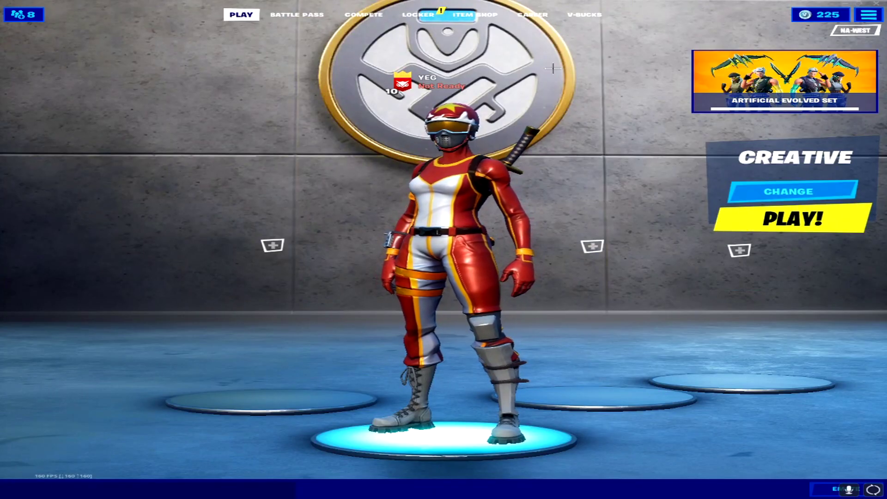
# Step: Switch to Fortnite, inspect the stretched display in the game mode selection and Battle Pass screens, and return to the lobby
pyautogui.click(793, 191)
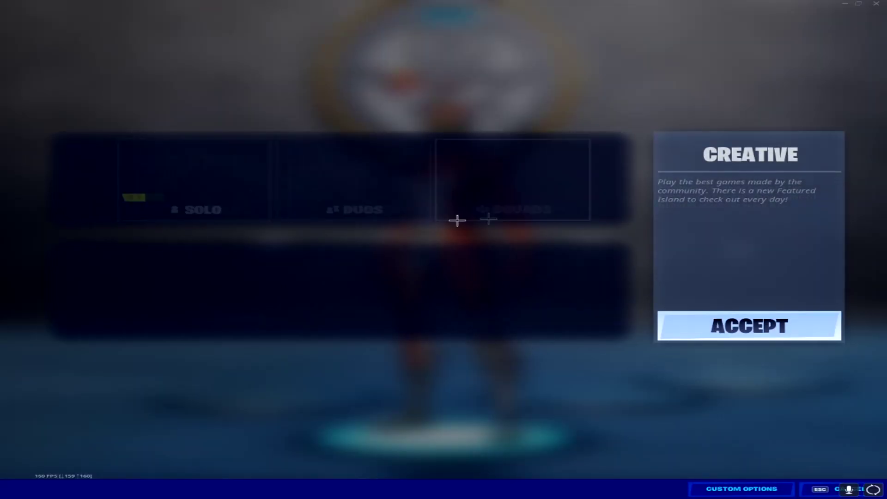
pyautogui.click(777, 329)
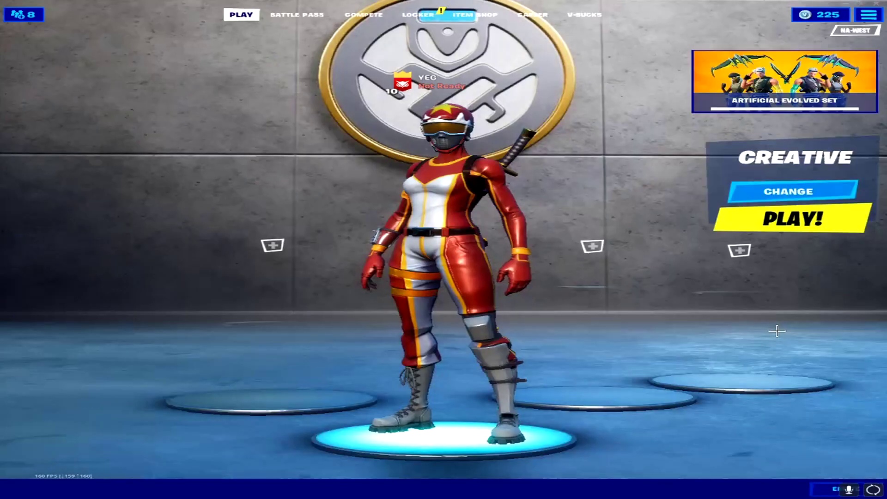
pyautogui.click(297, 15)
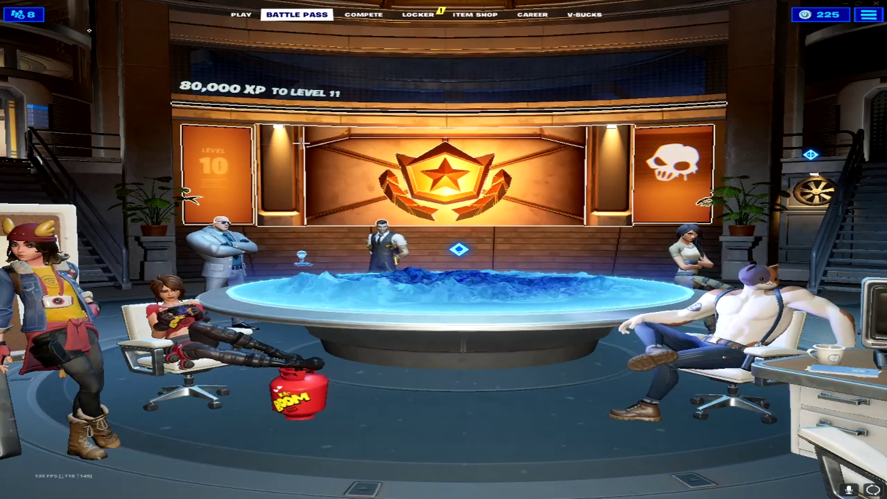
pyautogui.click(8, 127)
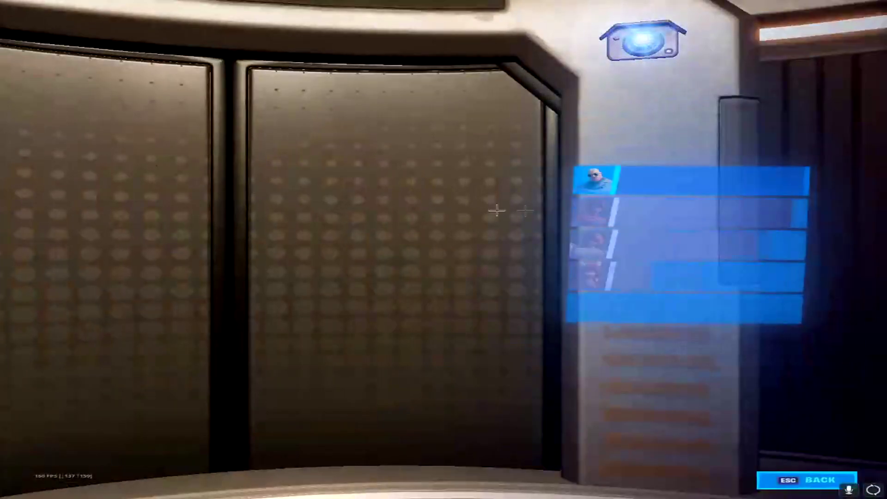
pyautogui.click(817, 480)
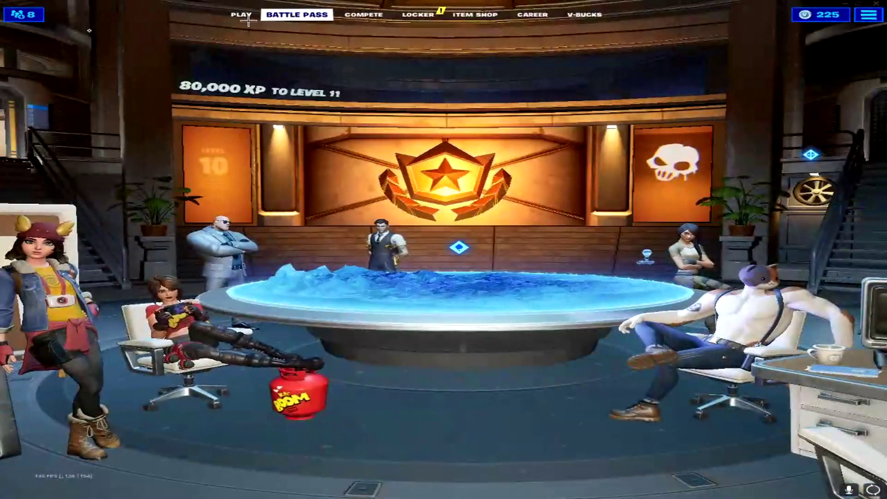
pyautogui.click(242, 16)
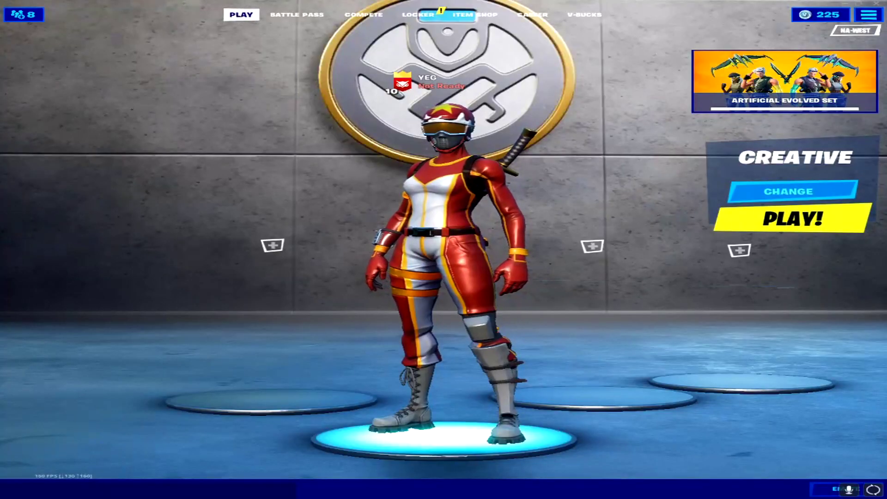
# Step: Launch a Creative server of your own and run through the hub's portal to travel to the island
pyautogui.click(809, 220)
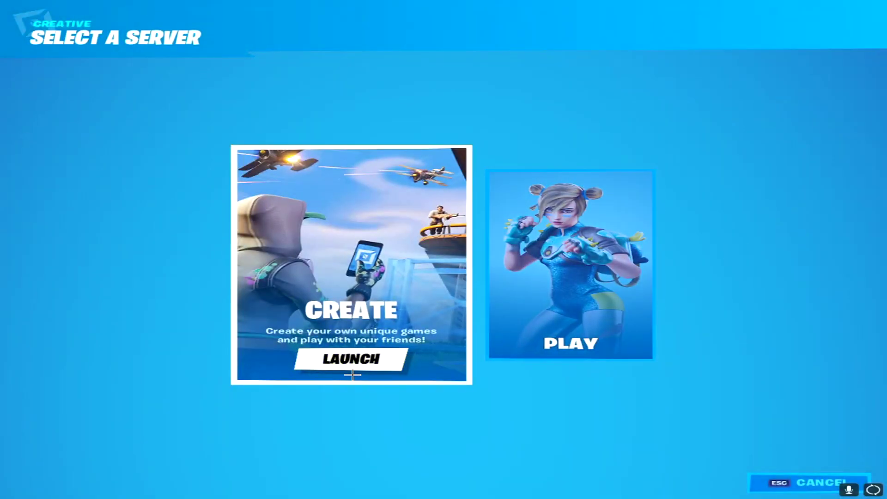
pyautogui.click(352, 363)
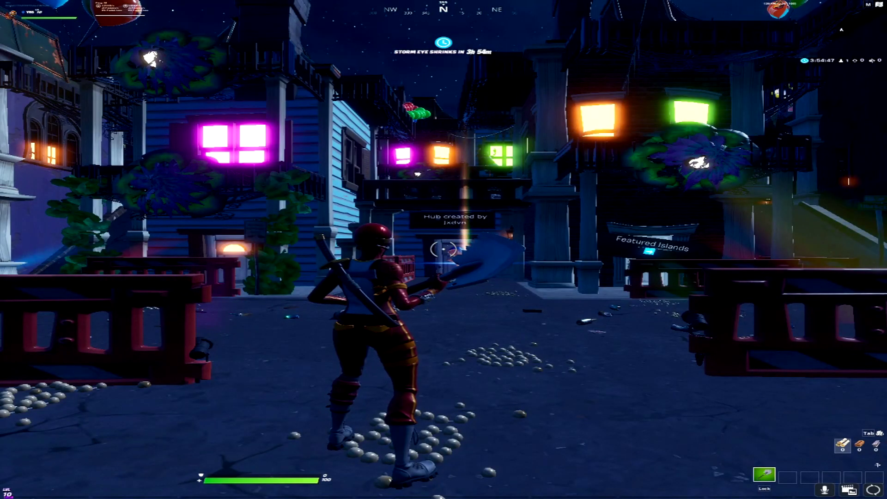
pyautogui.press('w')
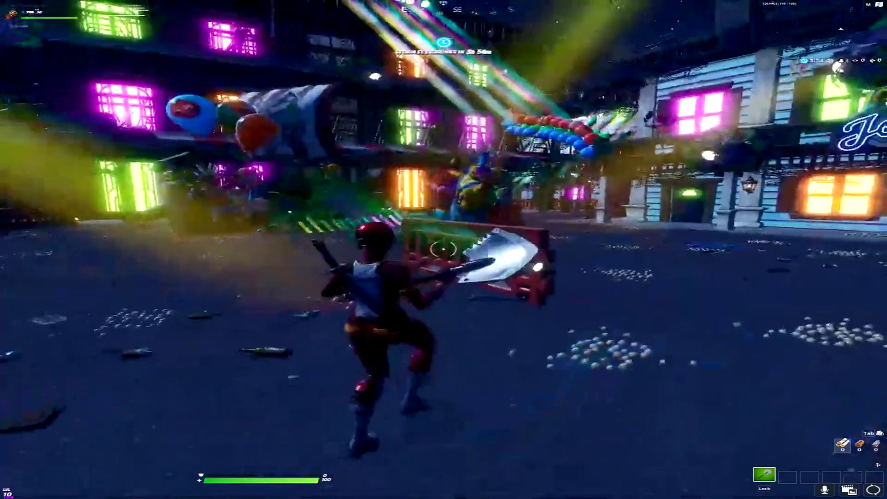
pyautogui.press('d')
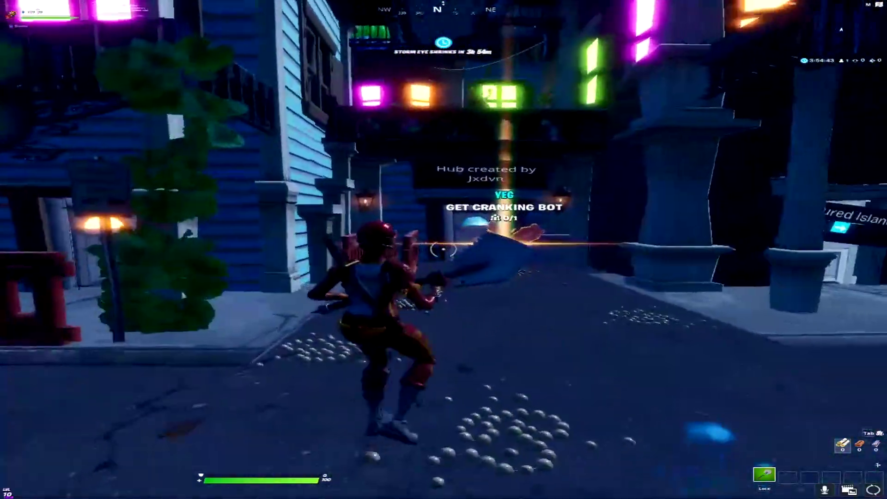
pyautogui.press('w')
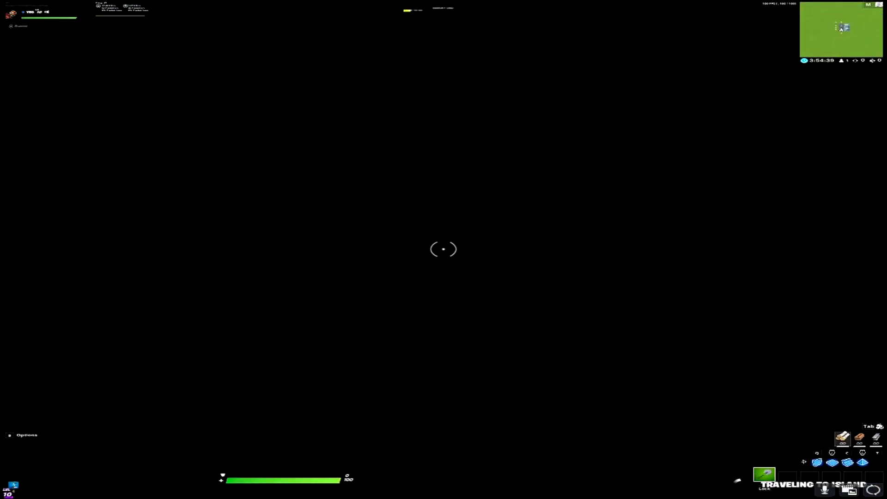
# Step: Build and climb ramps, walls and floors on the Creative island to try out the stretched resolution in play
pyautogui.press('w')
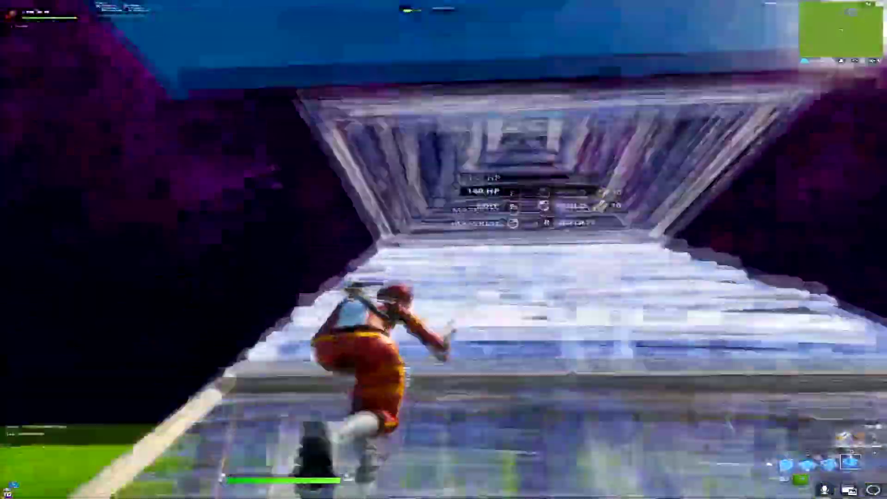
pyautogui.press('w')
pyautogui.click(443, 249)
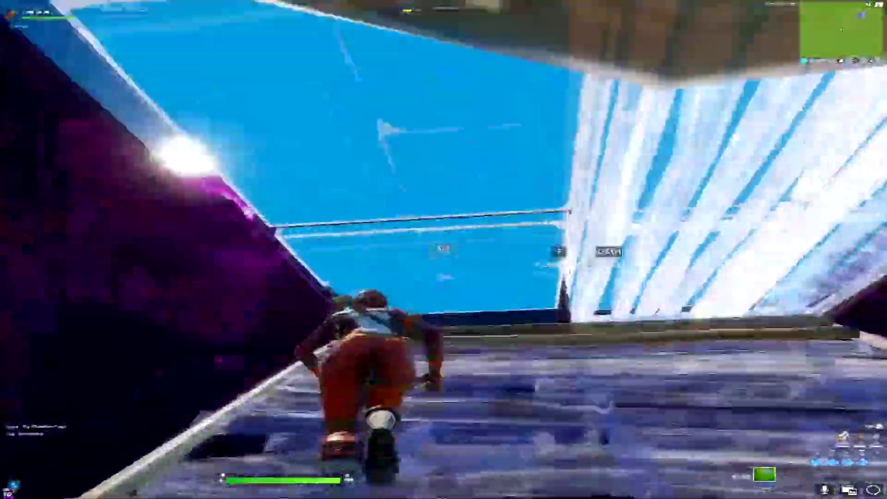
pyautogui.press('w')
pyautogui.click(443, 249)
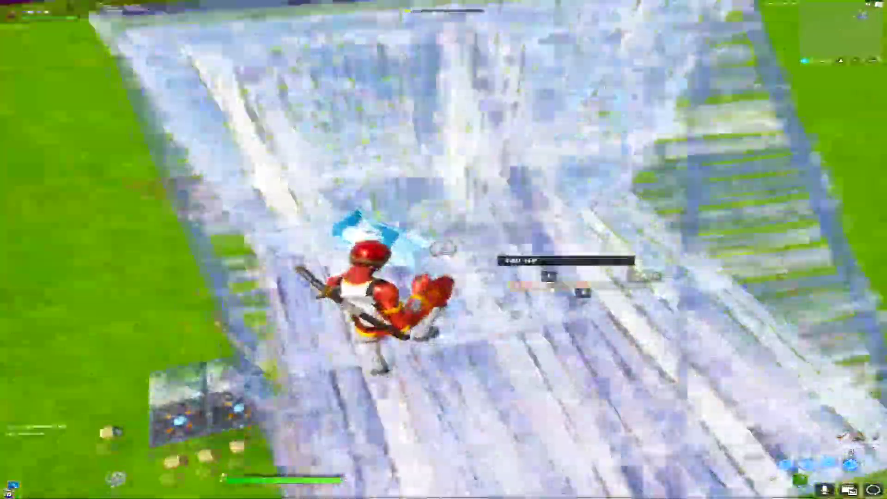
pyautogui.press('w')
pyautogui.click(443, 250)
pyautogui.click(443, 249)
pyautogui.click(444, 249)
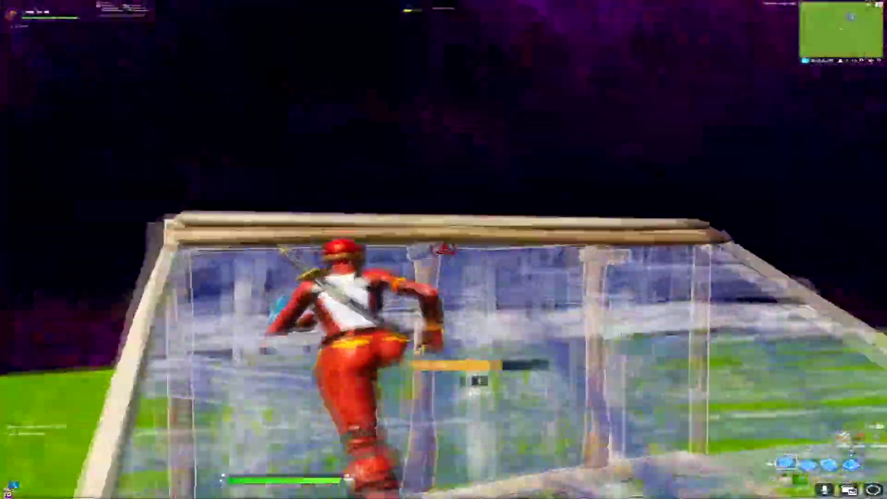
pyautogui.click(443, 249)
pyautogui.press('F2')
pyautogui.click(444, 249)
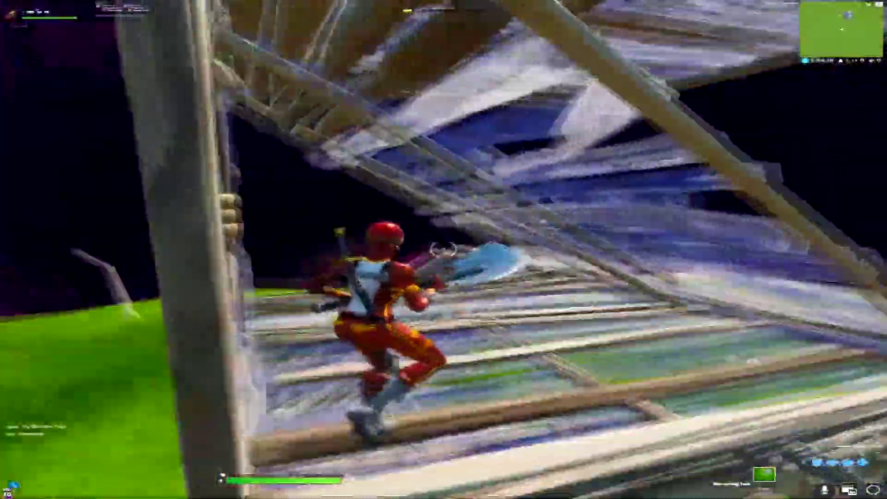
pyautogui.click(443, 249)
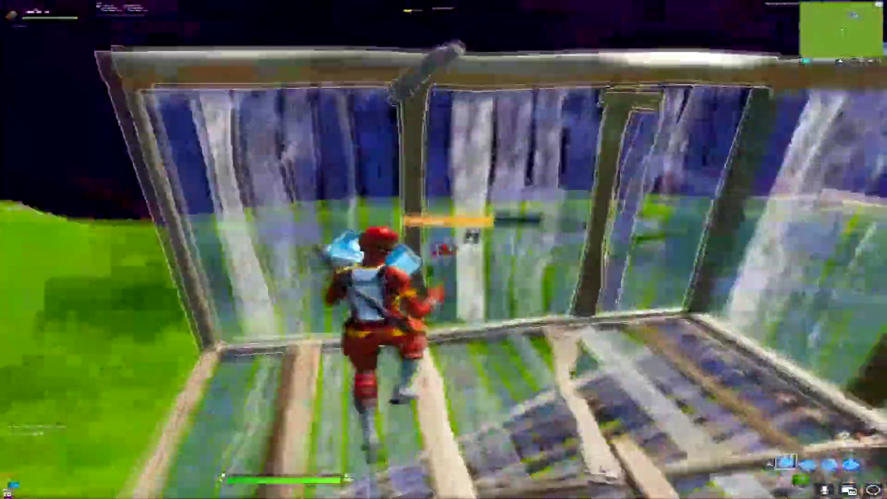
pyautogui.click(443, 250)
pyautogui.press('f')
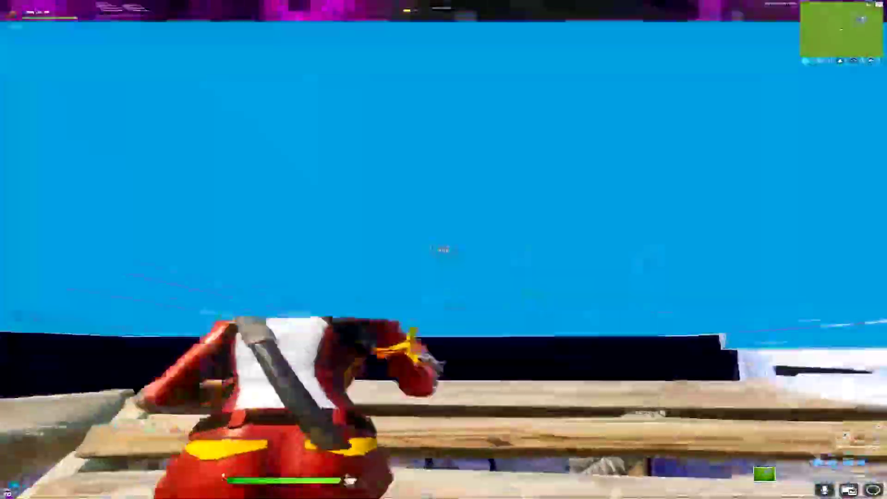
pyautogui.click(444, 249)
pyautogui.click(443, 249)
pyautogui.click(443, 249)
pyautogui.click(443, 250)
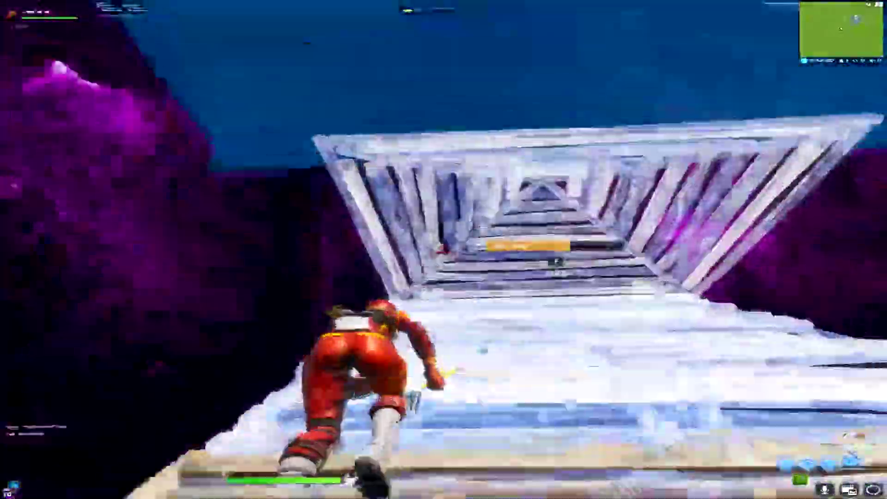